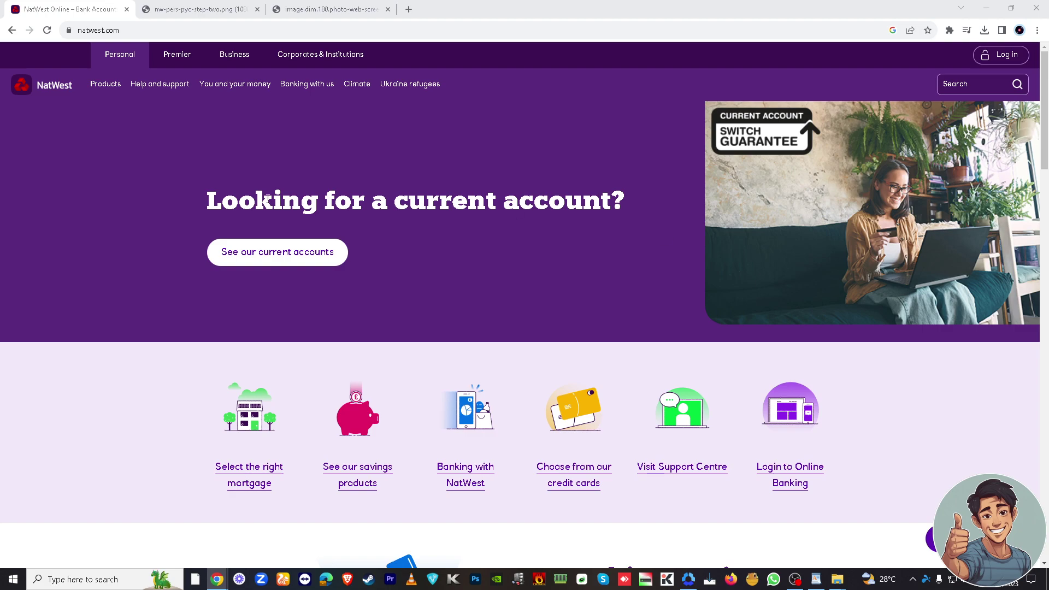
Pass through the Pay Your Contacts tab to the payments hub tiles screenshot tab.
left_click(193, 9)
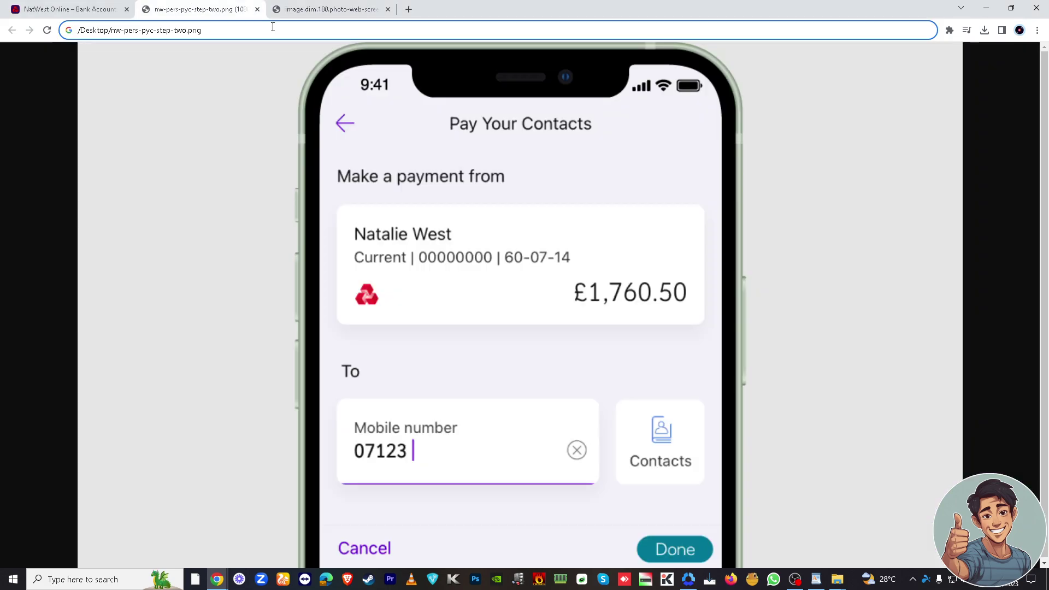
left_click(328, 10)
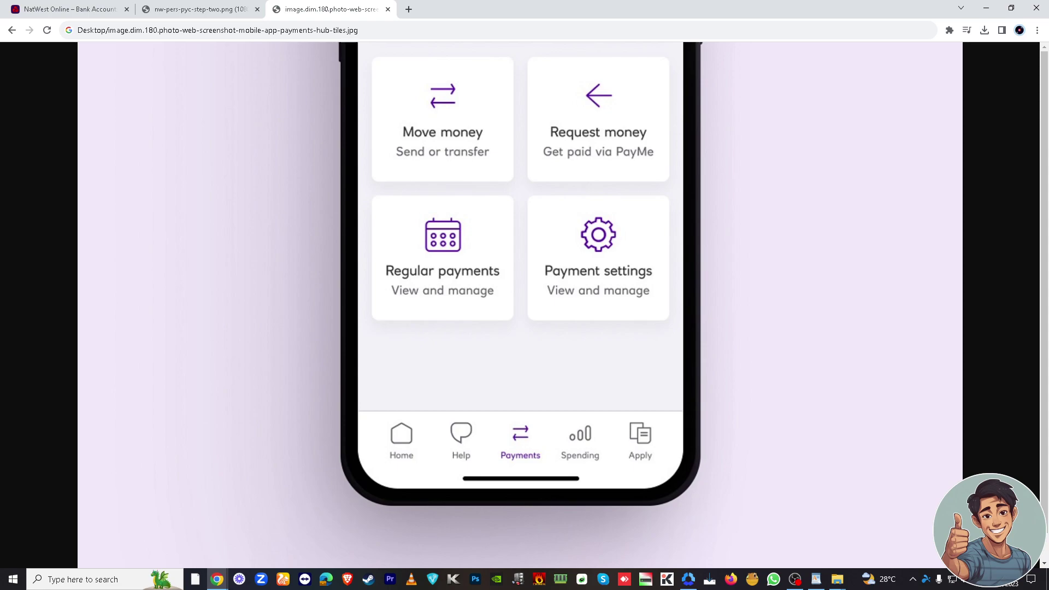
Switch to the second tab, showing the Pay Your Contacts screenshot with a partly entered mobile number.
left_click(197, 9)
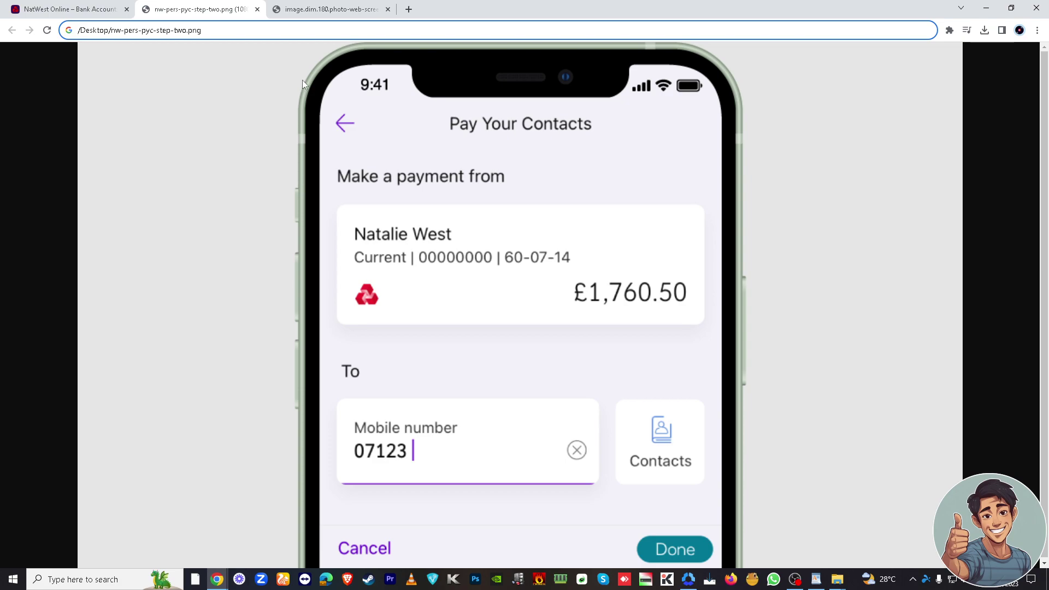
Switch to the third tab, showing the Move money, Request money, Regular payments and Payment settings tiles.
left_click(328, 9)
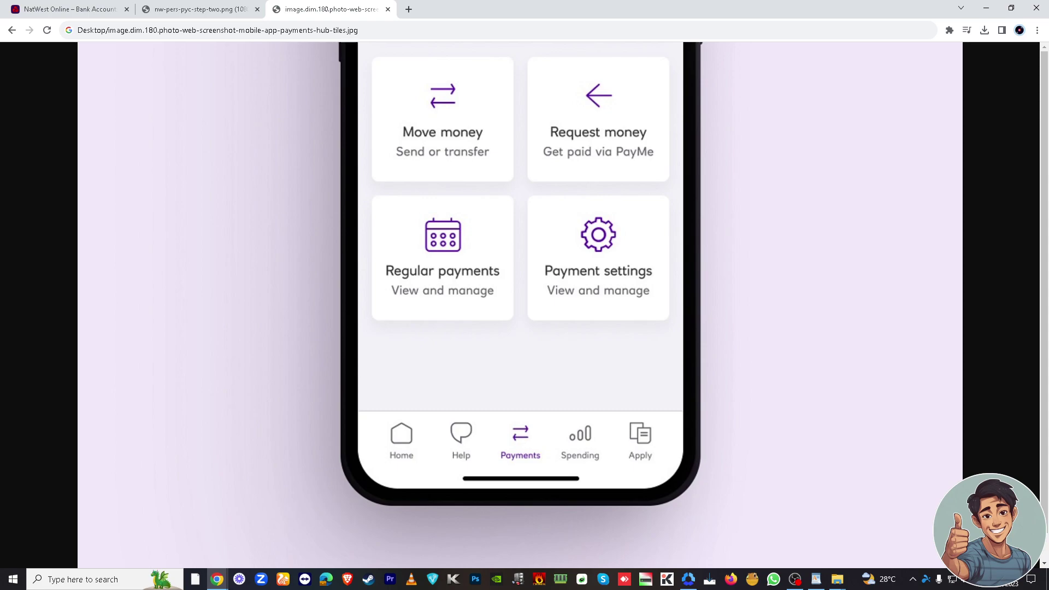
key("alt+Tab")
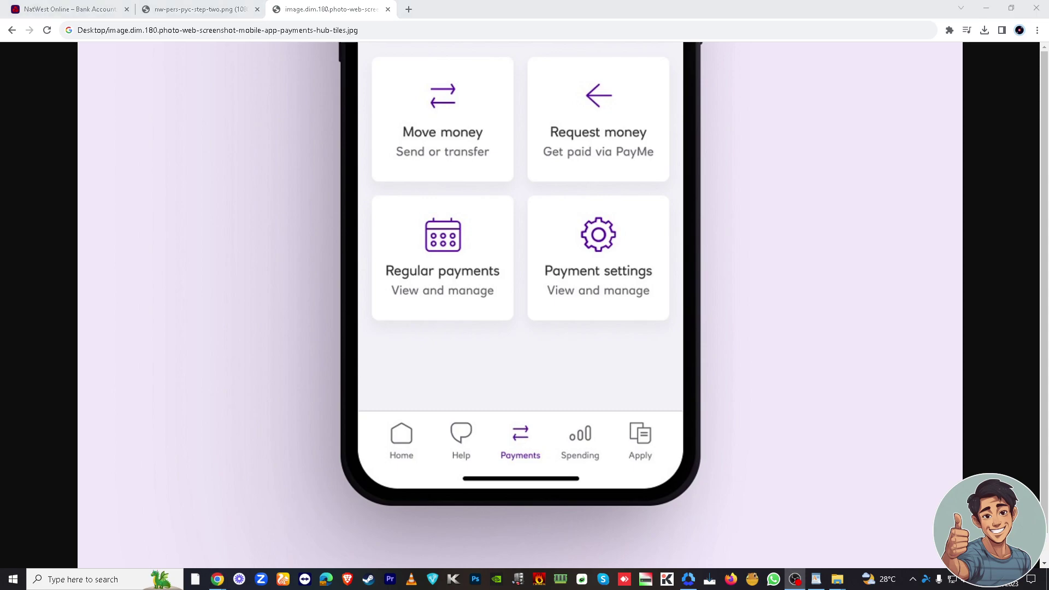
key("alt+Tab")
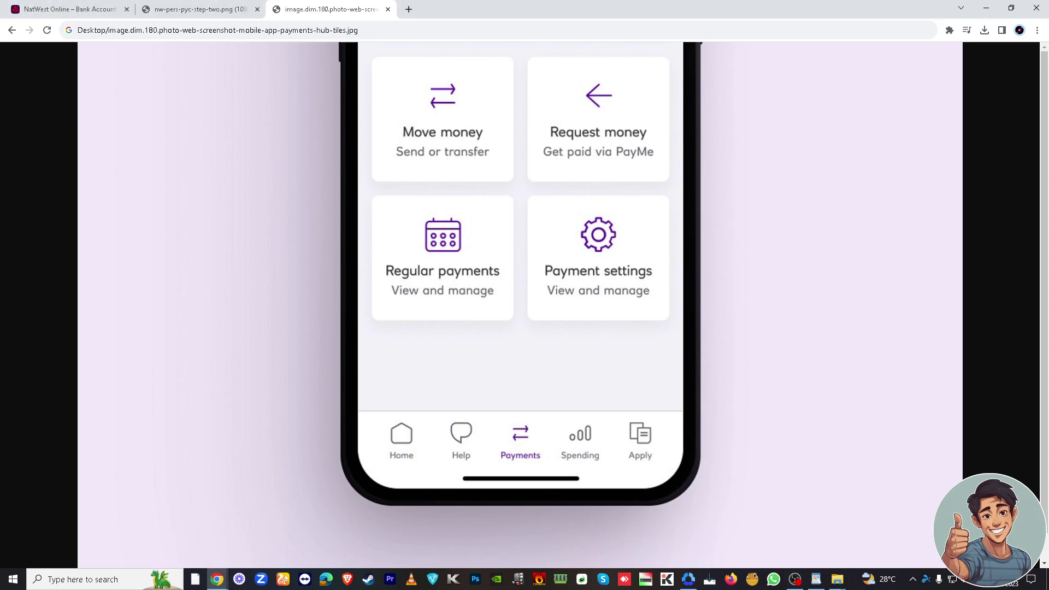